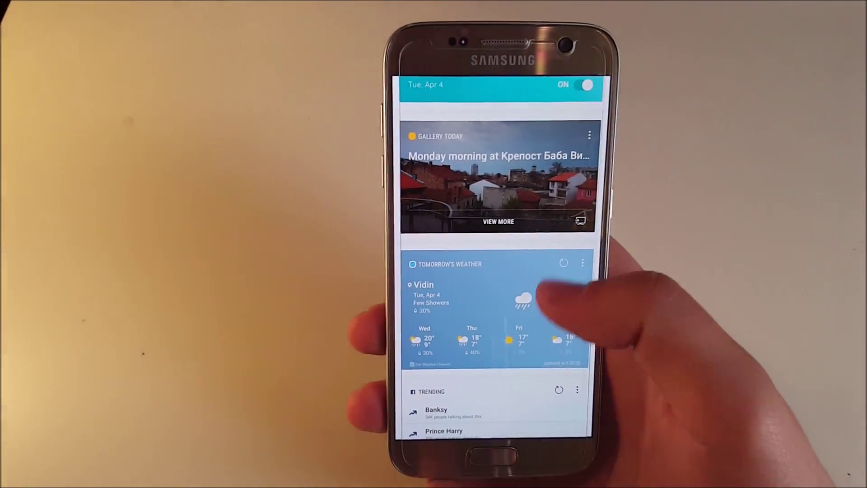
scroll(515, 285, down, 1)
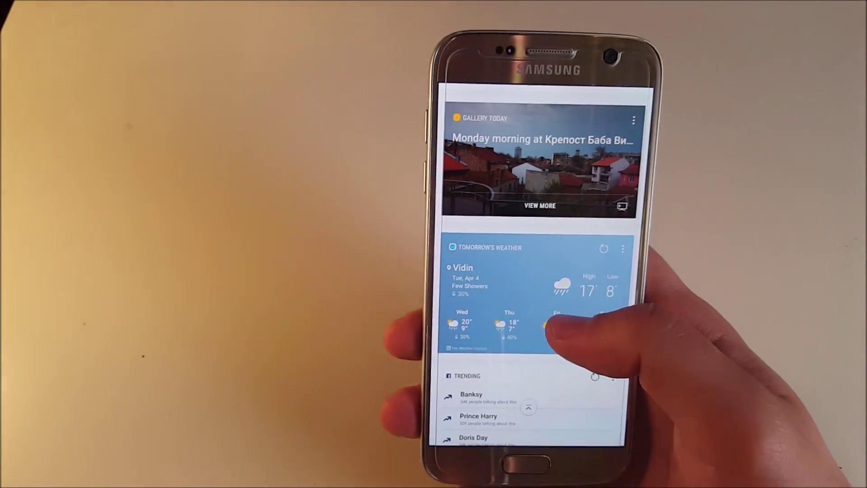
scroll(563, 319, down, 2)
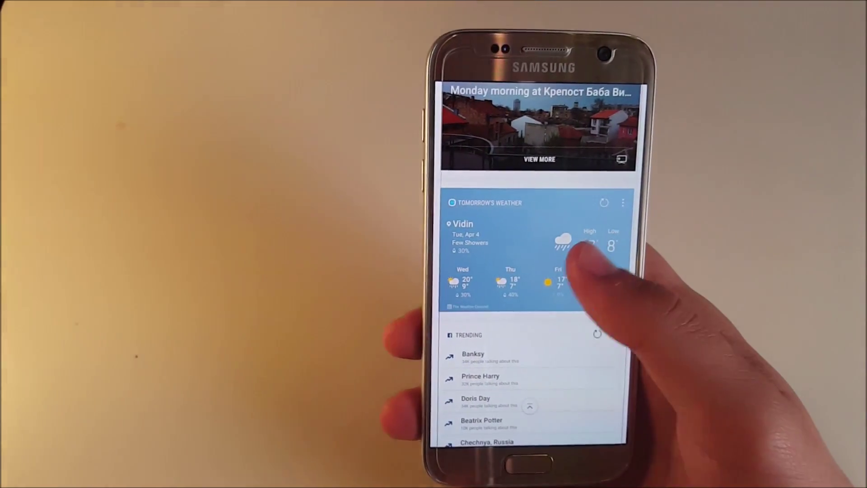
scroll(562, 292, down, 5)
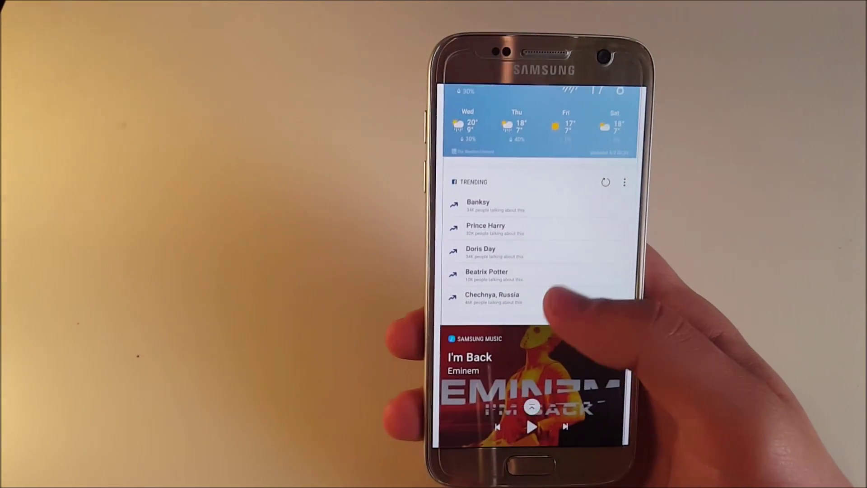
scroll(542, 305, down, 3)
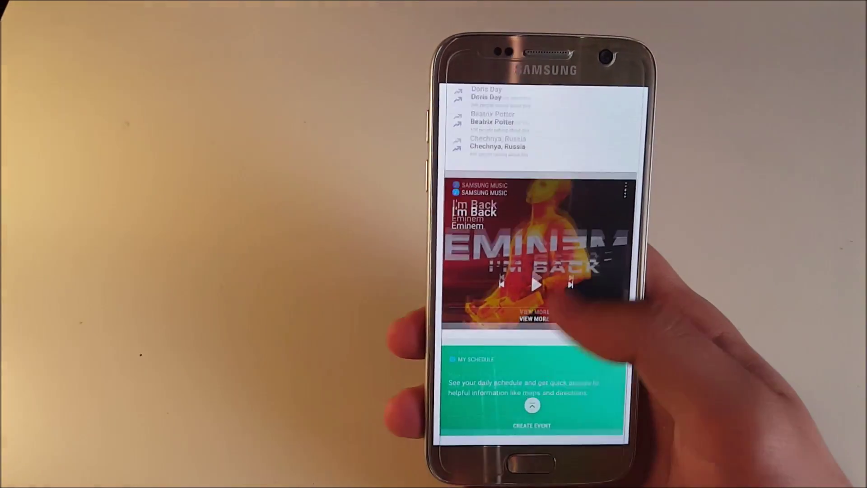
scroll(543, 305, down, 5)
scroll(542, 304, up, 1)
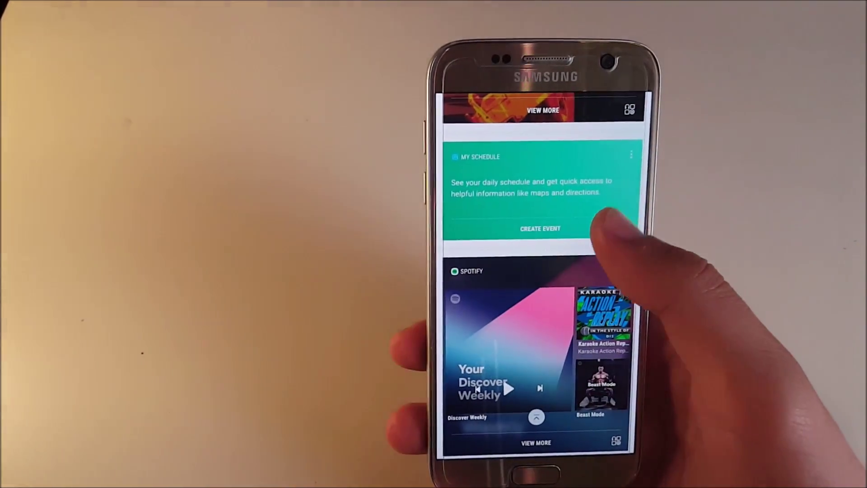
scroll(572, 305, down, 1)
scroll(579, 325, up, 15)
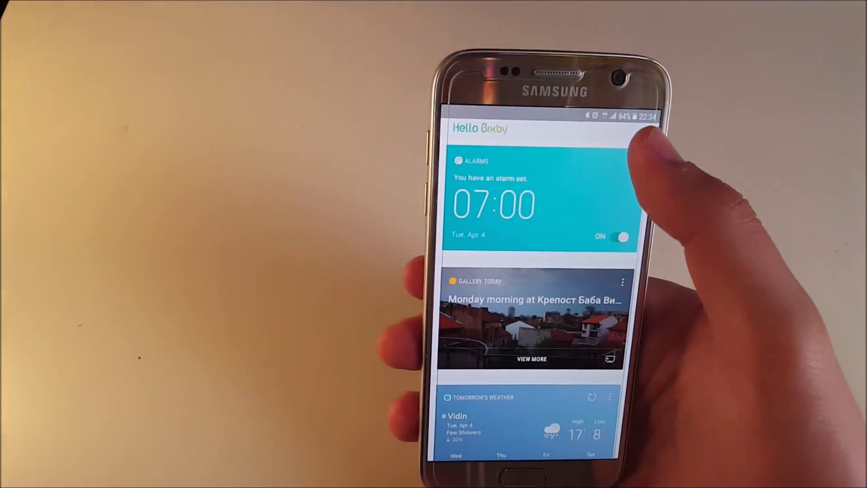
Turn on Spotify in Hello Bixby's list of apps allowed to show cards.
click(644, 129)
click(610, 147)
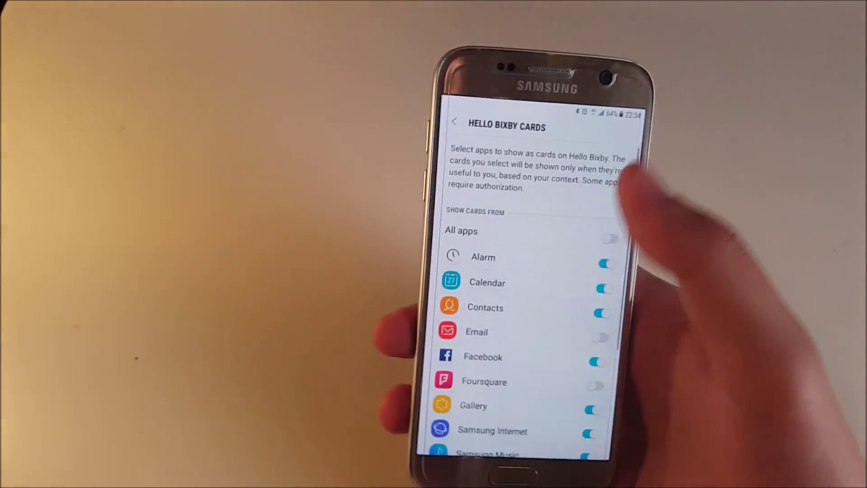
scroll(542, 376, down, 3)
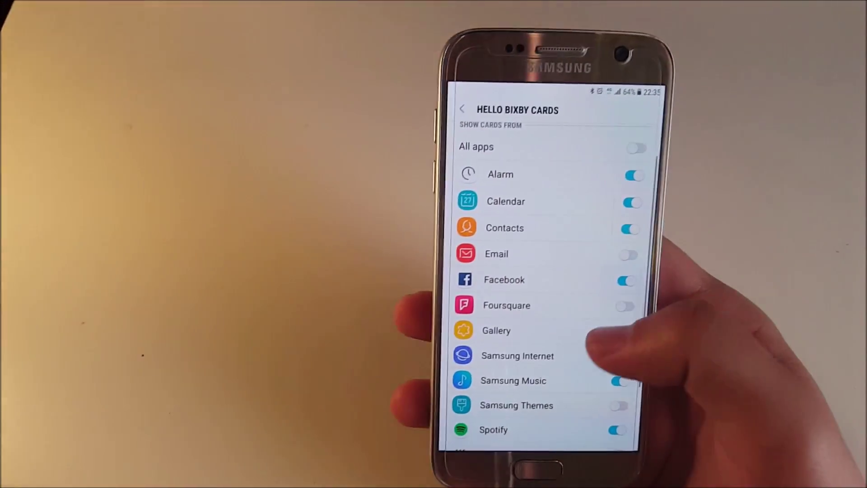
scroll(597, 345, down, 1)
scroll(583, 349, down, 1)
scroll(569, 356, down, 1)
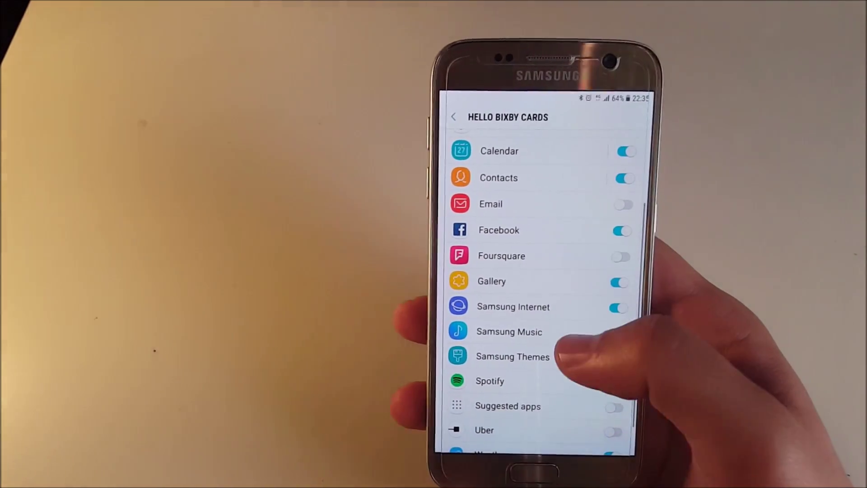
scroll(566, 353, down, 2)
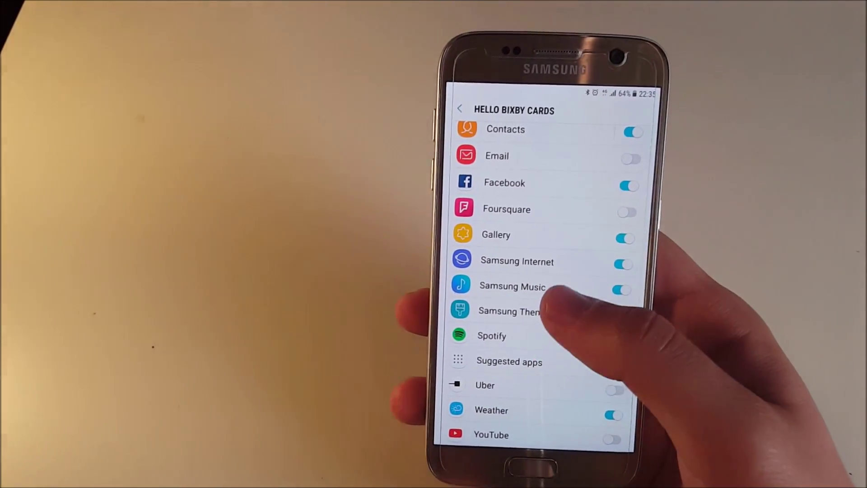
scroll(542, 305, up, 1)
scroll(542, 306, up, 2)
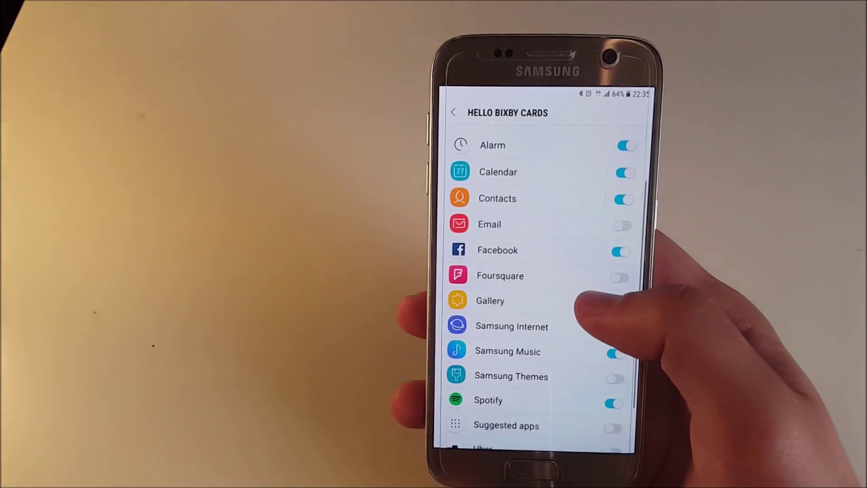
scroll(582, 305, down, 2)
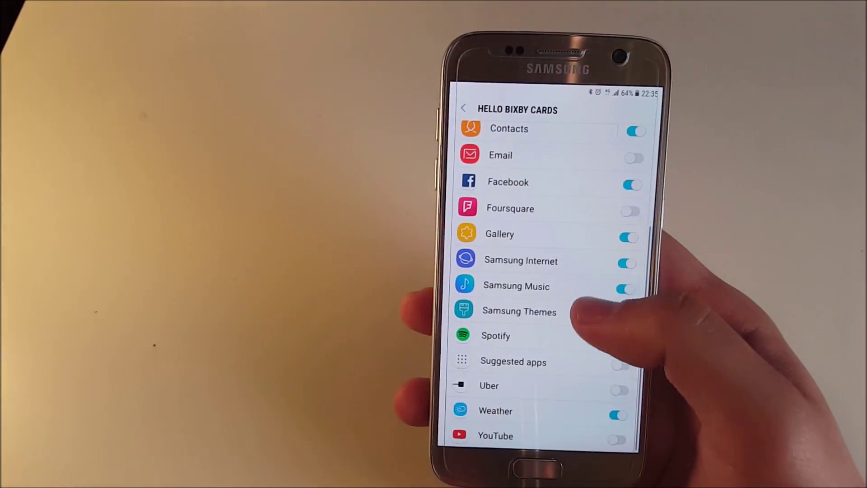
click(615, 338)
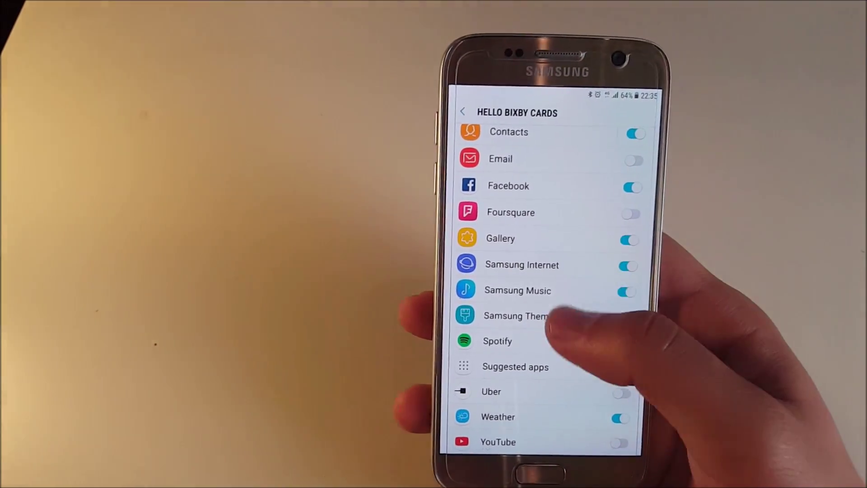
scroll(542, 305, up, 3)
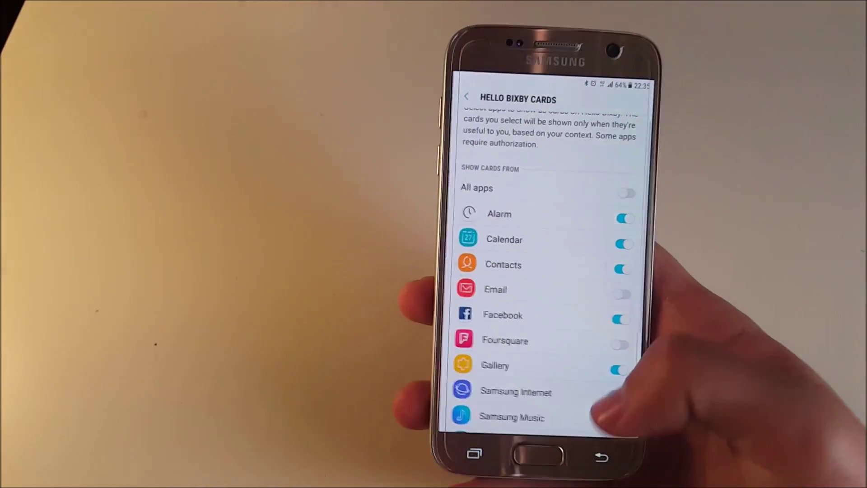
click(599, 468)
Review the Samsung Interactive customized services setting, then return to the Hello Bixby settings list.
click(640, 181)
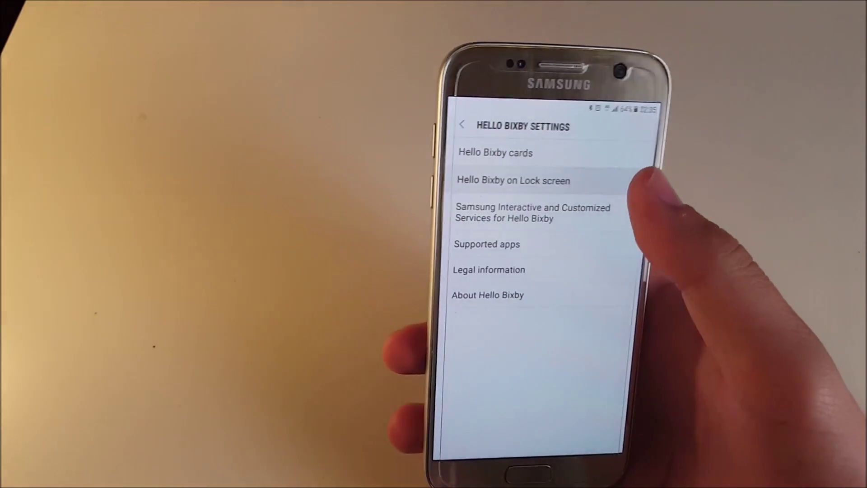
click(620, 214)
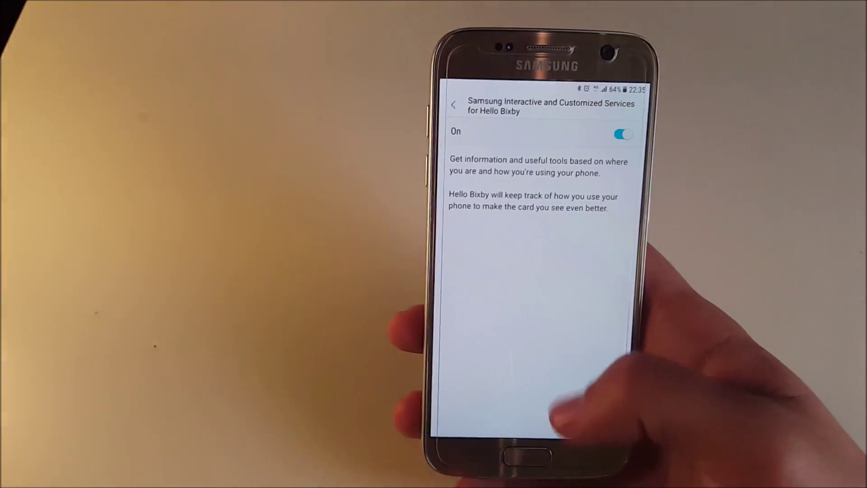
click(595, 453)
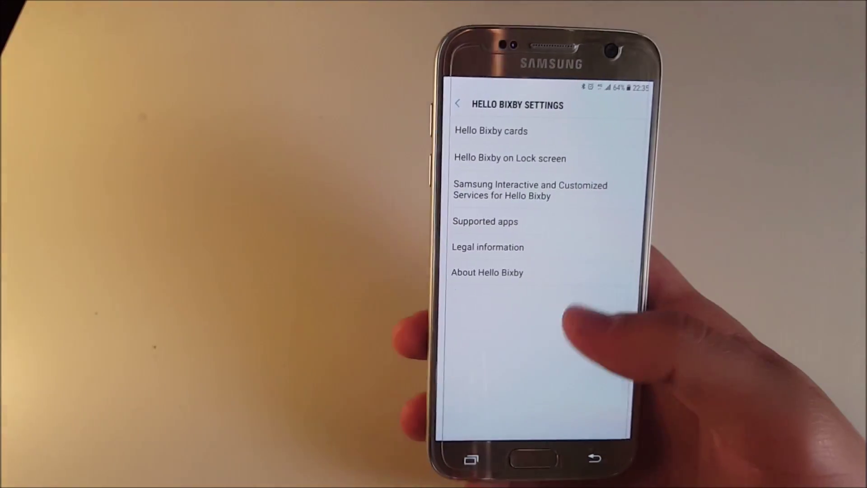
Go back to the Bixby card feed, pull down to refresh it, then swipe to the home screen.
click(584, 453)
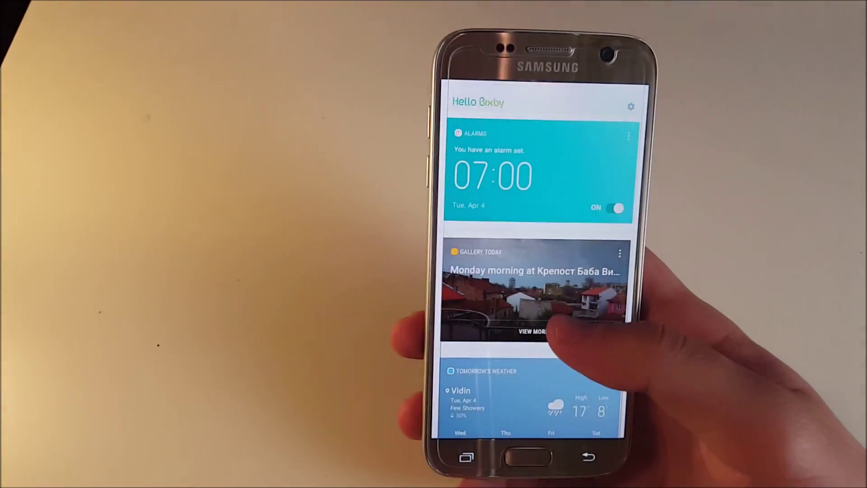
drag(548, 338, 581, 406)
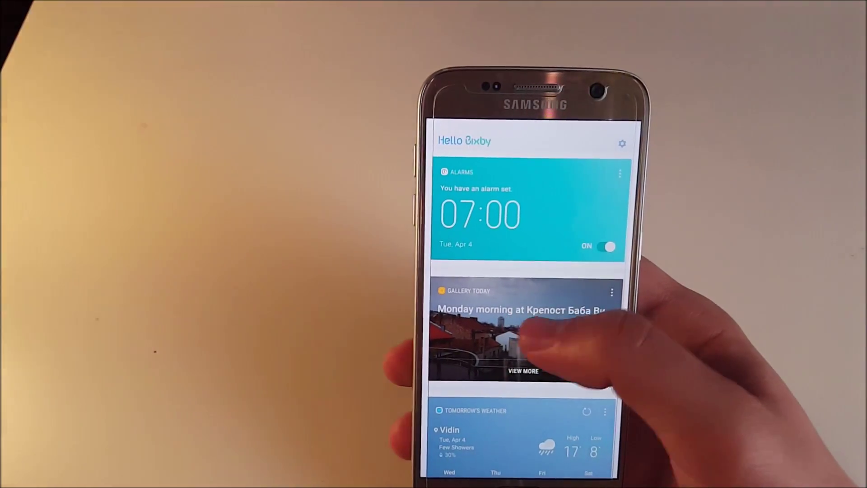
drag(583, 331, 475, 335)
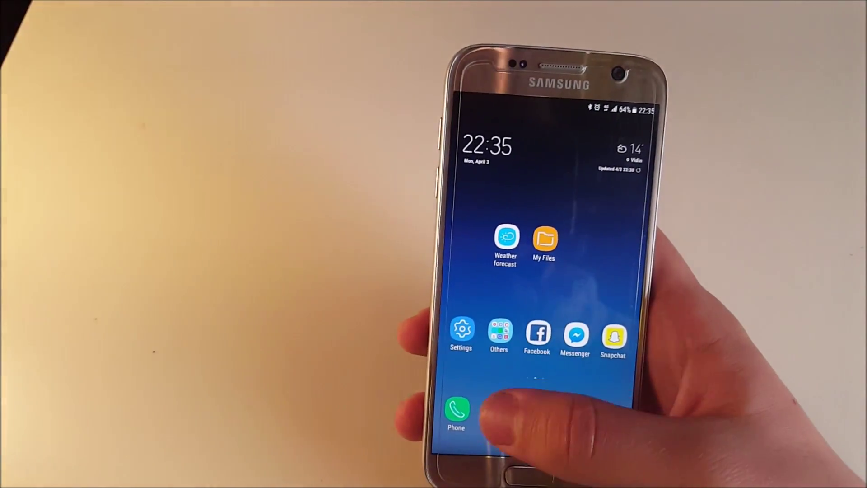
click(497, 410)
scroll(542, 305, down, 3)
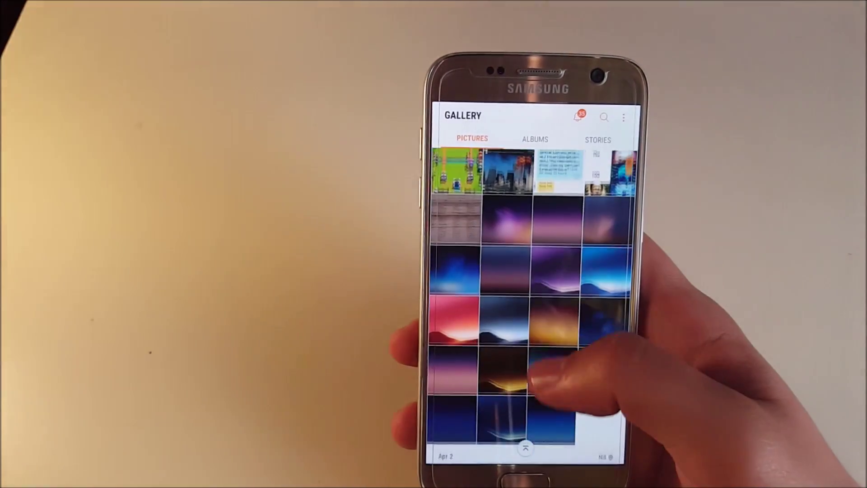
drag(536, 383, 542, 407)
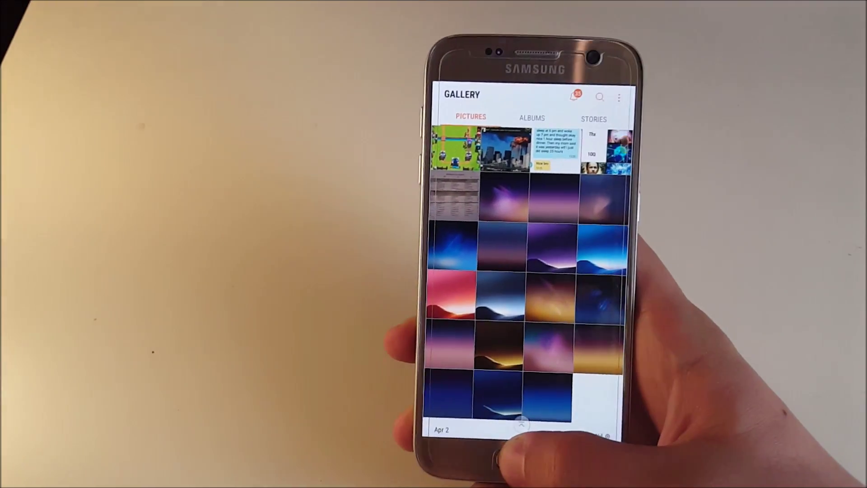
key(Home)
drag(475, 312, 596, 312)
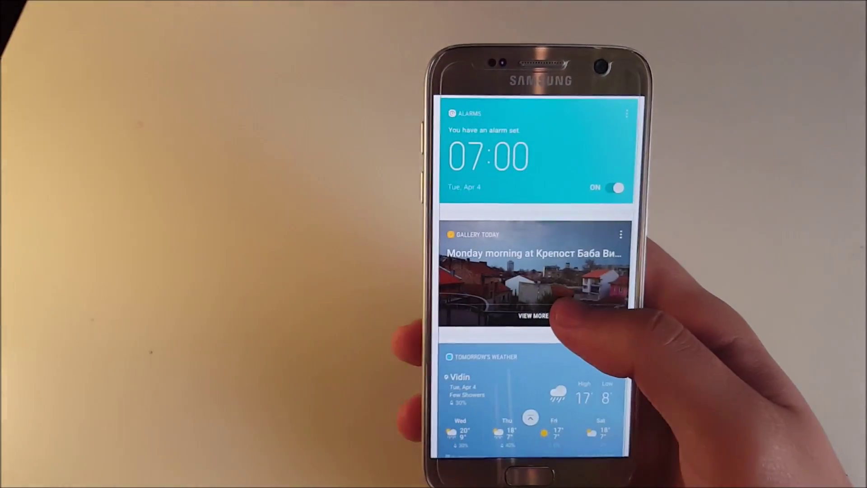
mouse_move(596, 360)
mouse_down()
mouse_move(474, 359)
mouse_move(596, 339)
mouse_up()
mouse_move(556, 393)
mouse_down()
mouse_move(556, 332)
mouse_move(474, 339)
mouse_up()
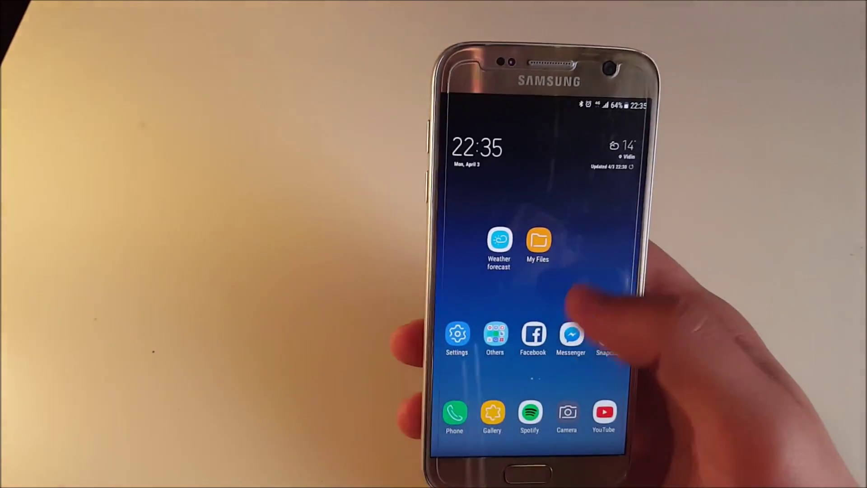
Tap the home-screen weather widget to open Vidin's full forecast.
click(610, 155)
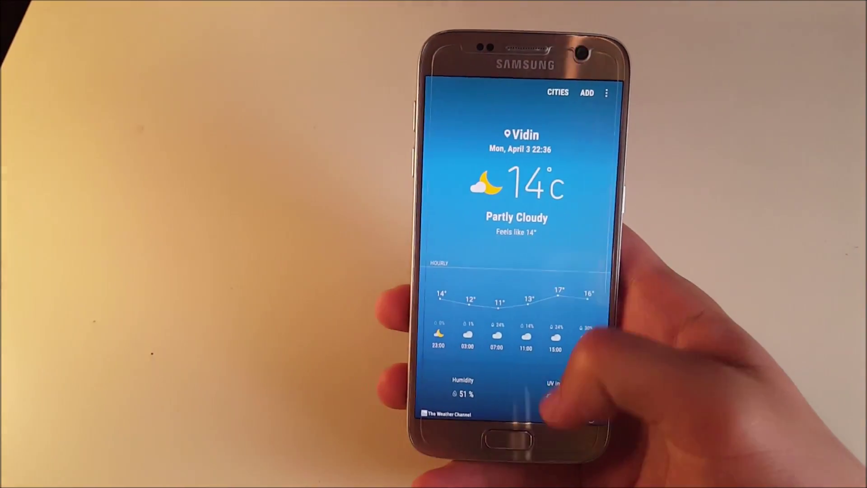
scroll(516, 285, down, 3)
scroll(542, 284, up, 3)
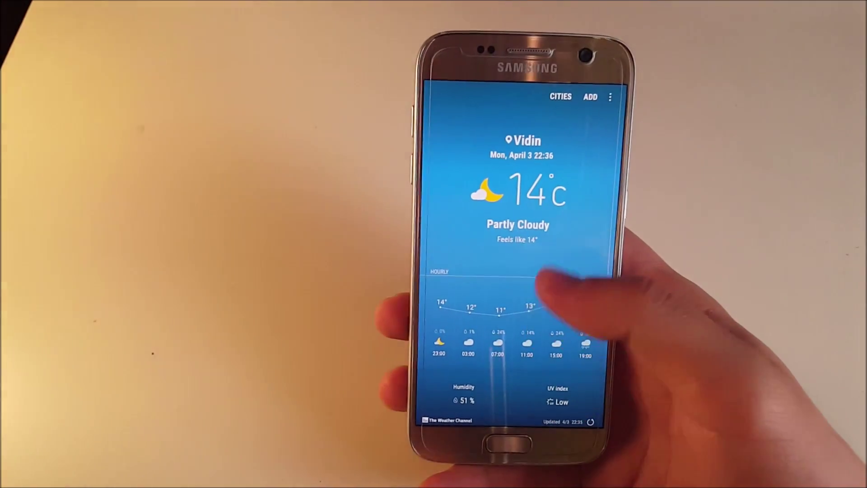
Open Samsung Weather's settings from its ⋮ options menu.
click(643, 115)
click(583, 173)
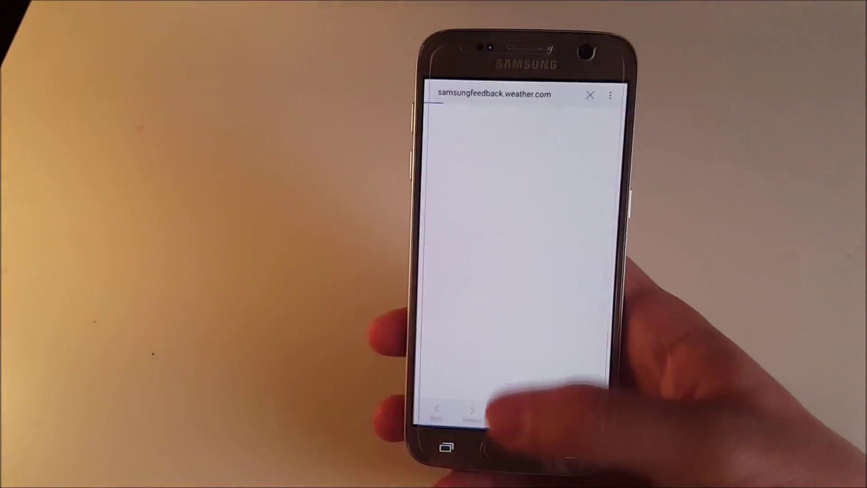
click(562, 449)
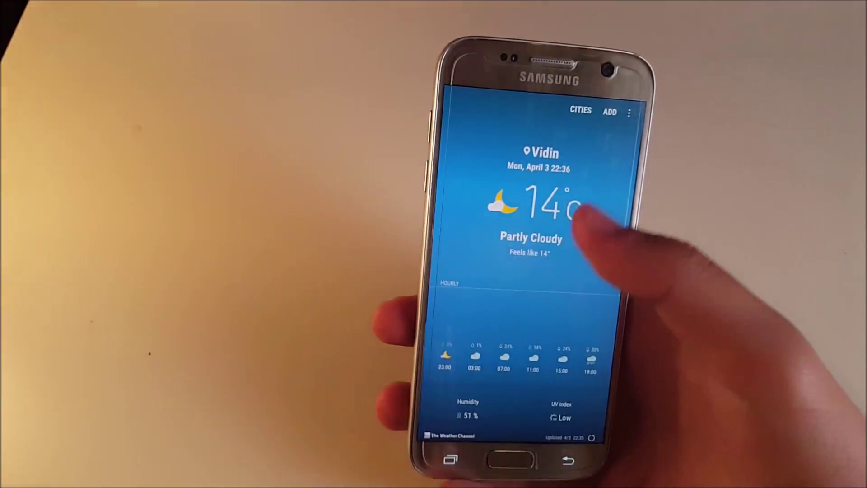
click(617, 120)
click(562, 153)
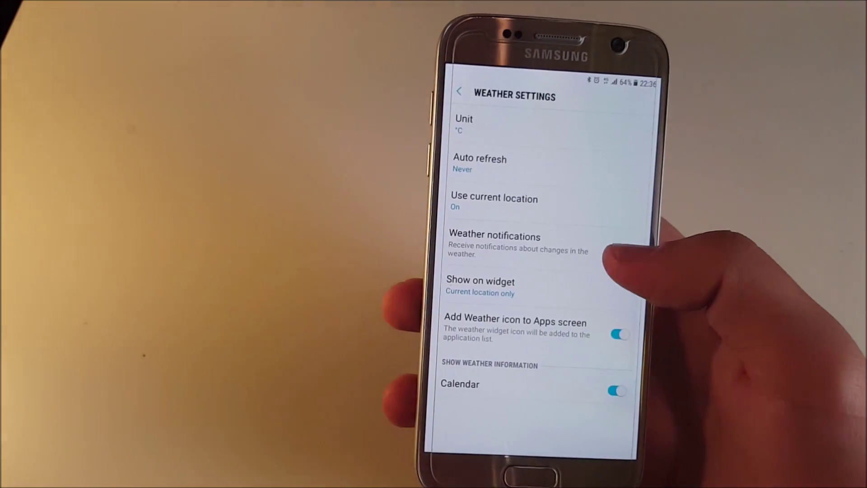
Confirm Show on widget stays on current location only, then back out of Weather to home.
click(575, 326)
click(556, 284)
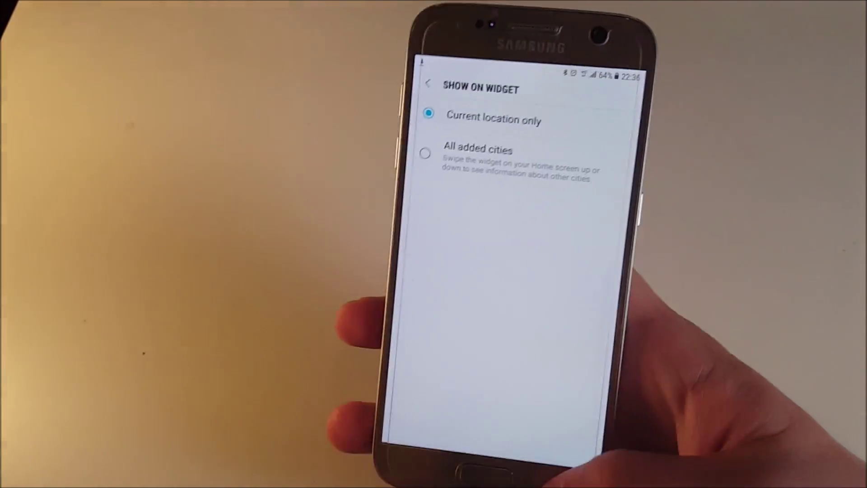
click(610, 471)
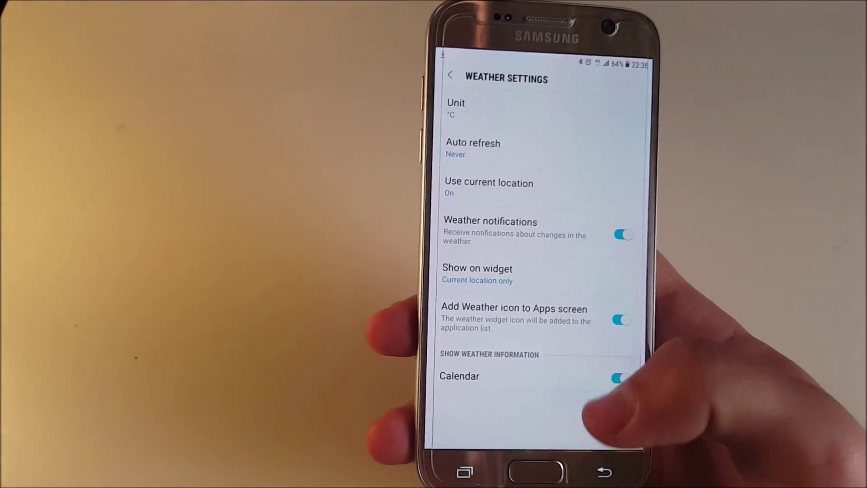
click(603, 470)
click(603, 471)
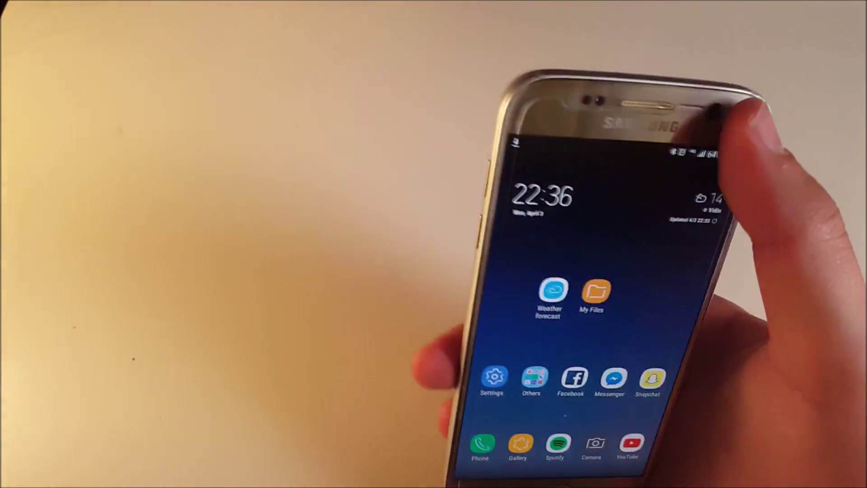
drag(644, 125, 596, 244)
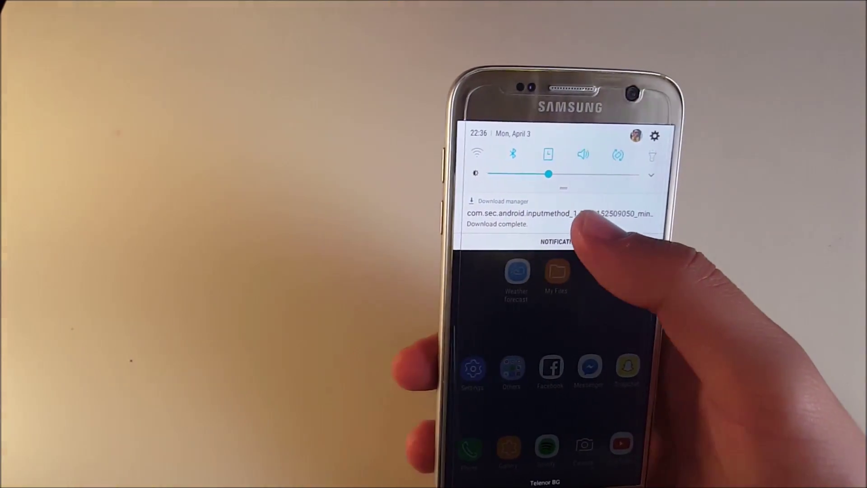
click(618, 216)
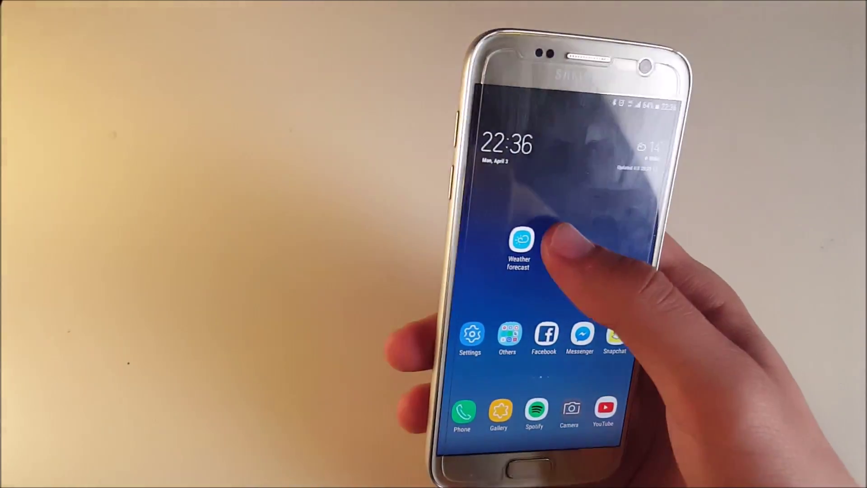
click(508, 232)
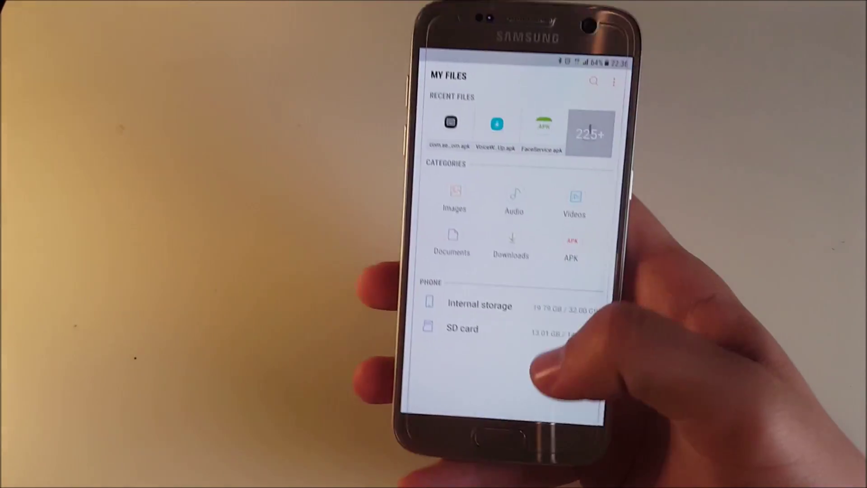
click(575, 234)
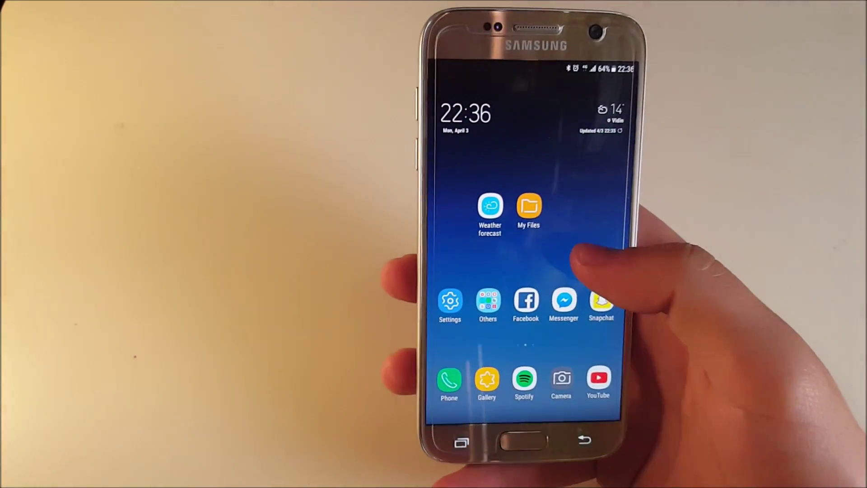
mouse_move(610, 271)
mouse_down()
mouse_move(515, 274)
mouse_move(610, 278)
mouse_up()
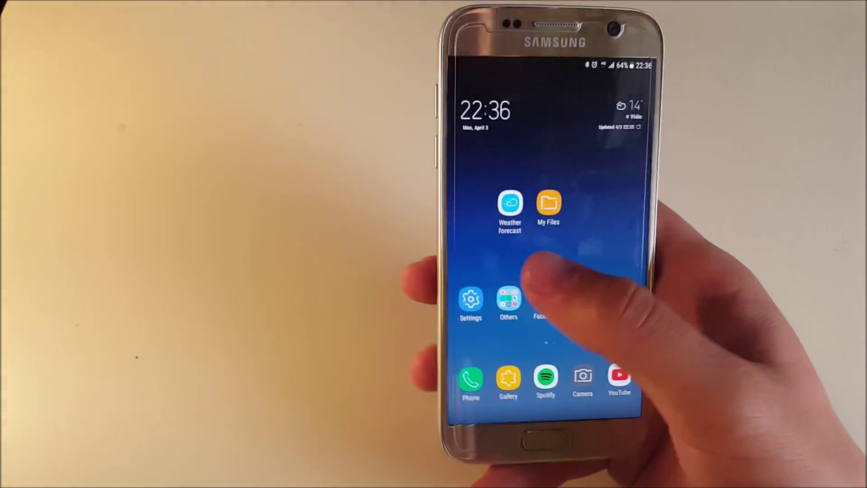
mouse_move(528, 278)
mouse_down()
mouse_move(610, 277)
mouse_move(502, 278)
mouse_up()
scroll(548, 271, up, 5)
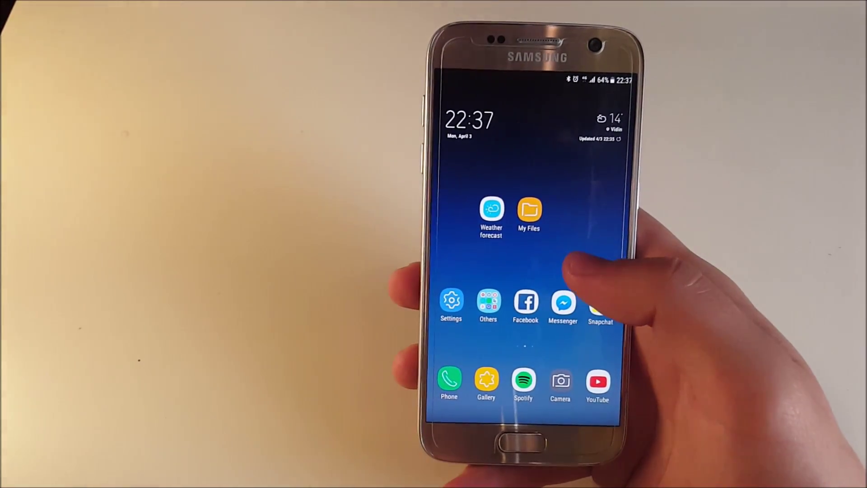
Find the Weather widgets and remove the old Weather and Clock widget from the home screen.
click(596, 224)
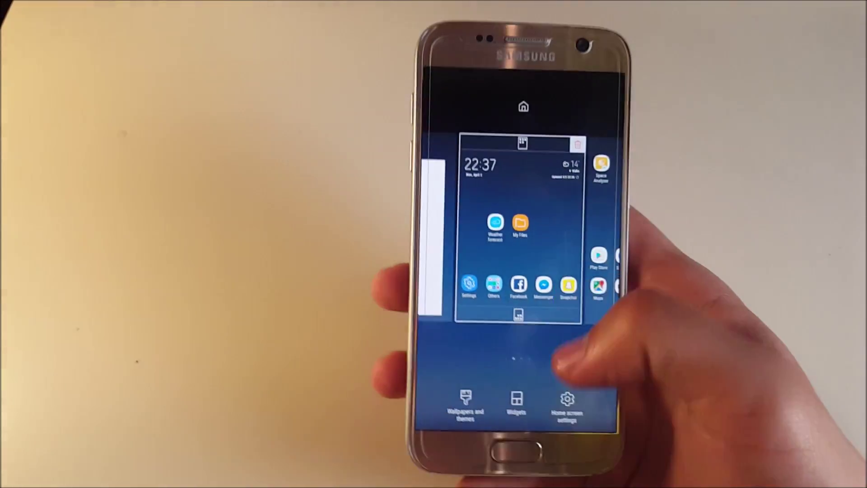
click(517, 393)
mouse_move(596, 271)
mouse_down()
mouse_move(474, 271)
mouse_move(474, 285)
mouse_up()
click(572, 258)
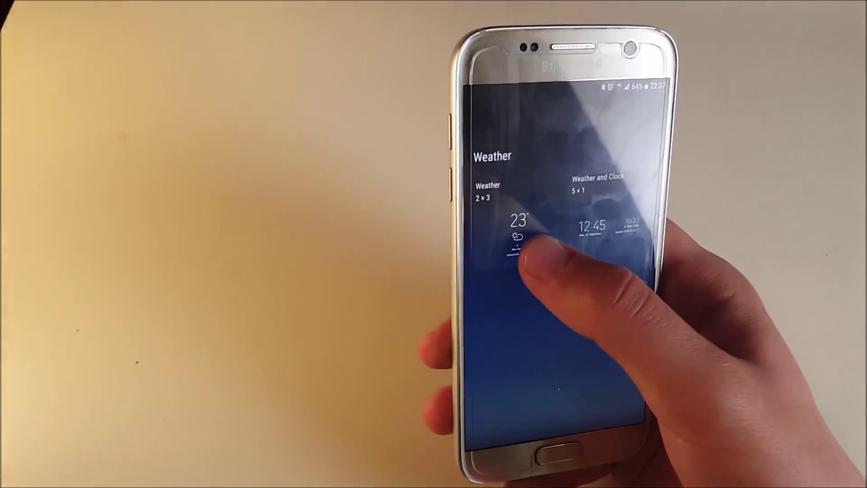
drag(539, 227, 539, 268)
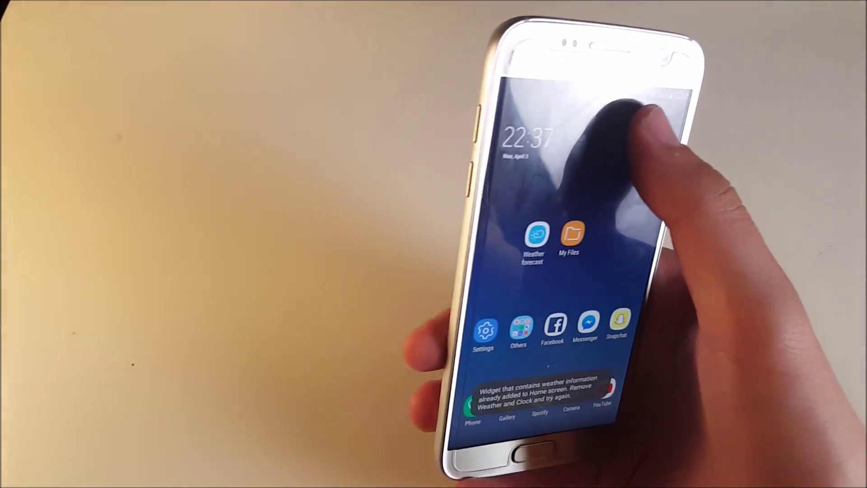
drag(606, 129, 575, 146)
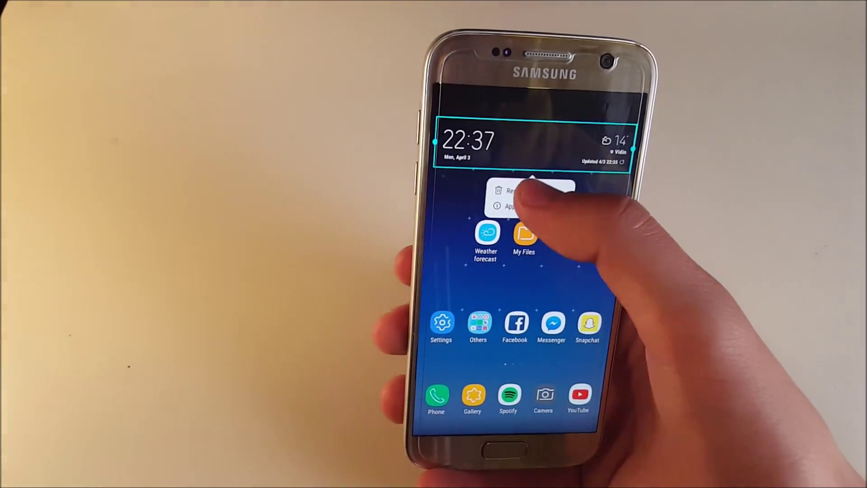
Place the 2×3 Weather widget on the home screen and start widening it.
drag(542, 184, 542, 185)
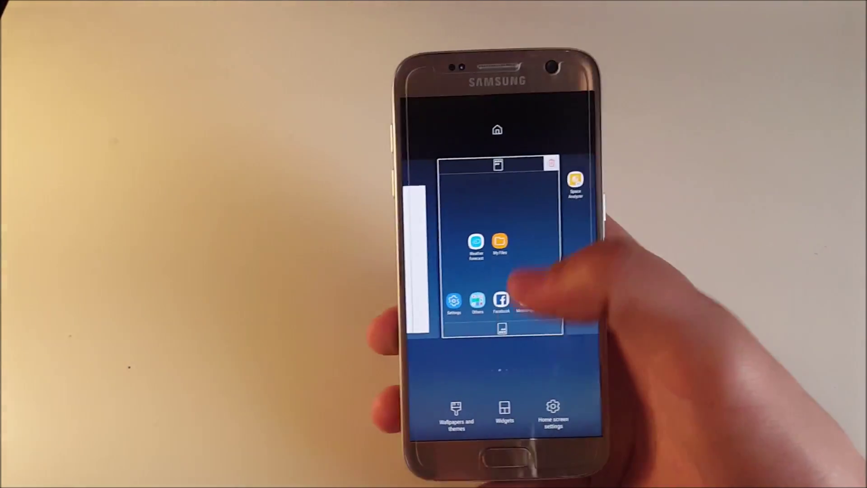
click(503, 411)
click(549, 261)
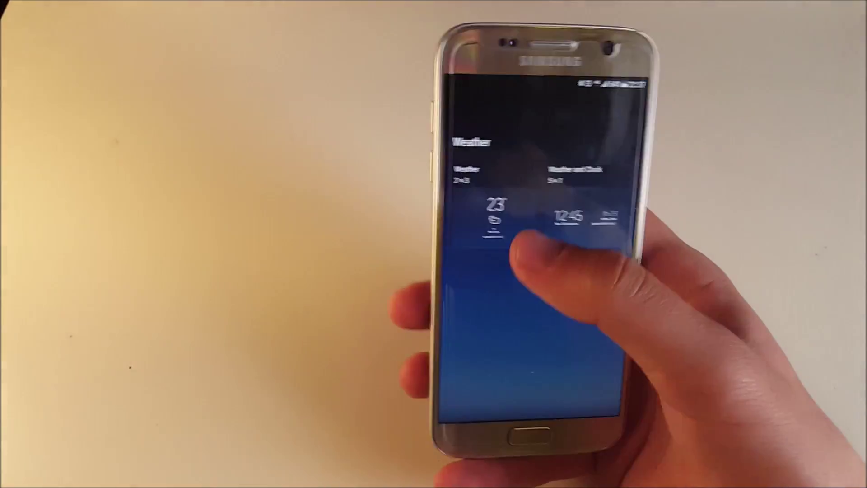
mouse_move(525, 224)
mouse_down()
mouse_move(545, 159)
mouse_move(561, 154)
mouse_up()
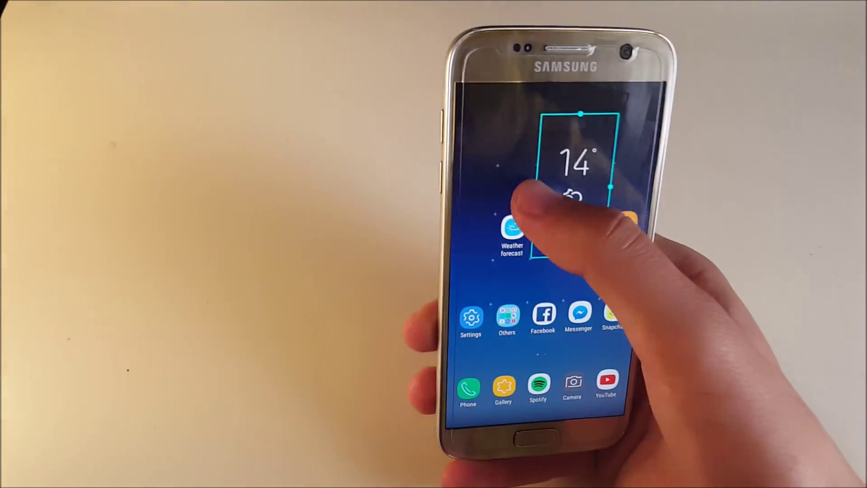
drag(516, 178, 478, 183)
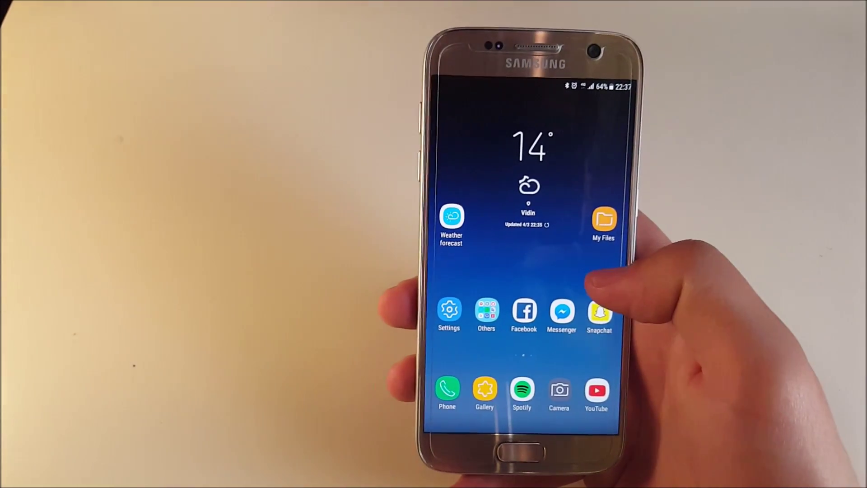
Move My Files to the widget's right side, then swipe through the home screen pages.
drag(596, 227, 613, 220)
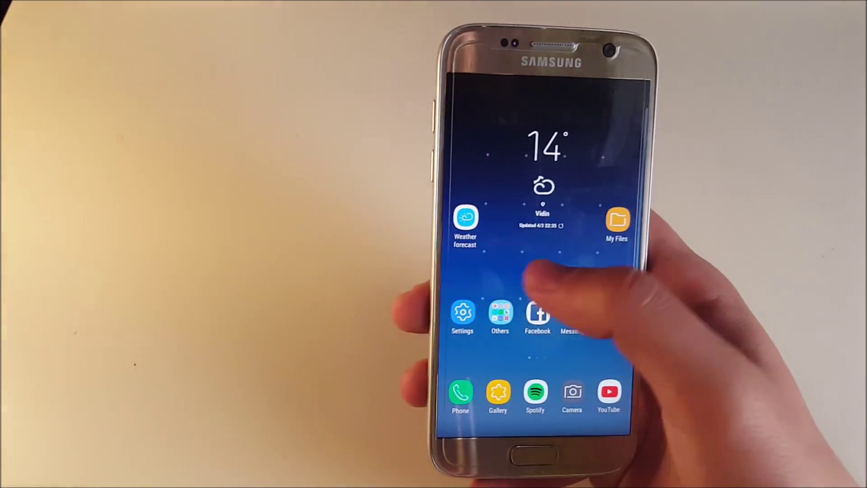
drag(522, 305, 576, 313)
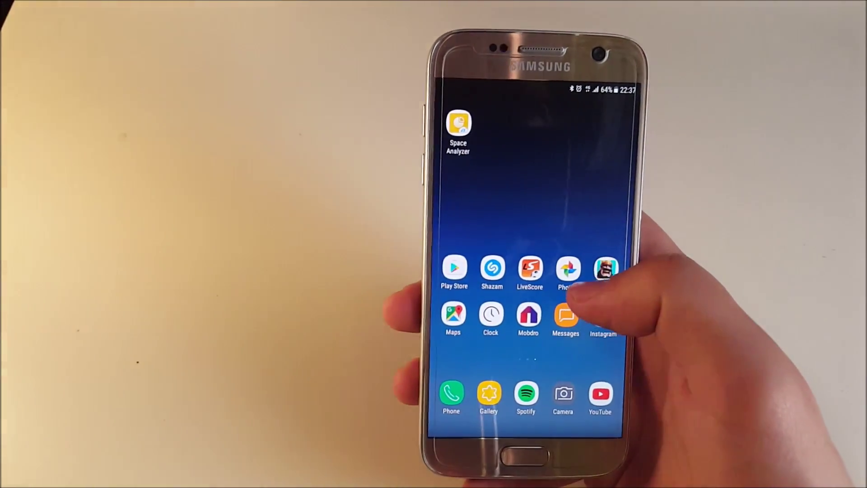
drag(542, 271, 610, 271)
mouse_move(542, 291)
mouse_down()
mouse_move(610, 284)
mouse_move(529, 298)
mouse_move(610, 299)
mouse_move(529, 305)
mouse_up()
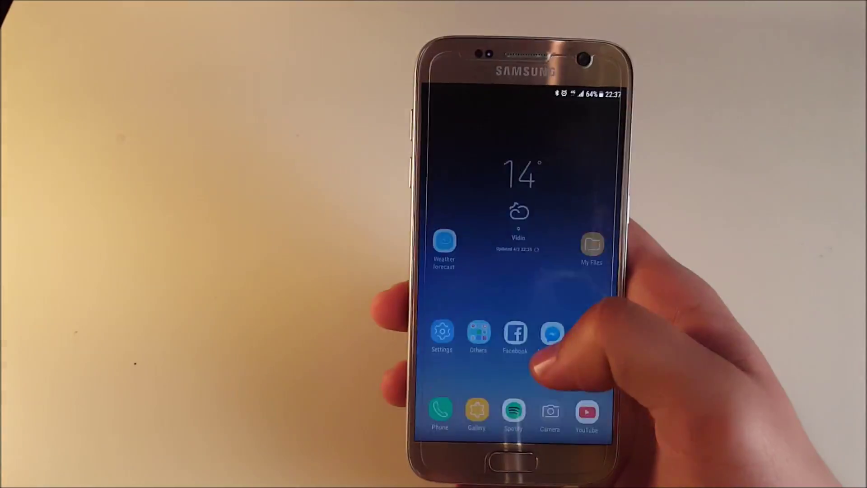
Browse the app drawer pages, close it, and swipe to the Hello Bixby card feed.
mouse_move(556, 380)
mouse_down()
mouse_move(569, 312)
mouse_move(528, 326)
mouse_up()
mouse_move(596, 312)
mouse_down()
mouse_move(528, 312)
mouse_move(597, 292)
mouse_up()
drag(529, 292, 596, 292)
drag(542, 271, 542, 379)
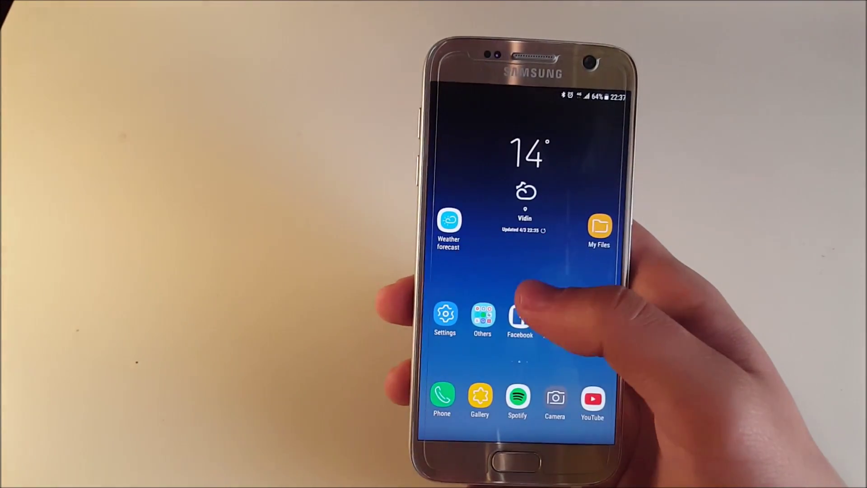
drag(515, 312, 610, 312)
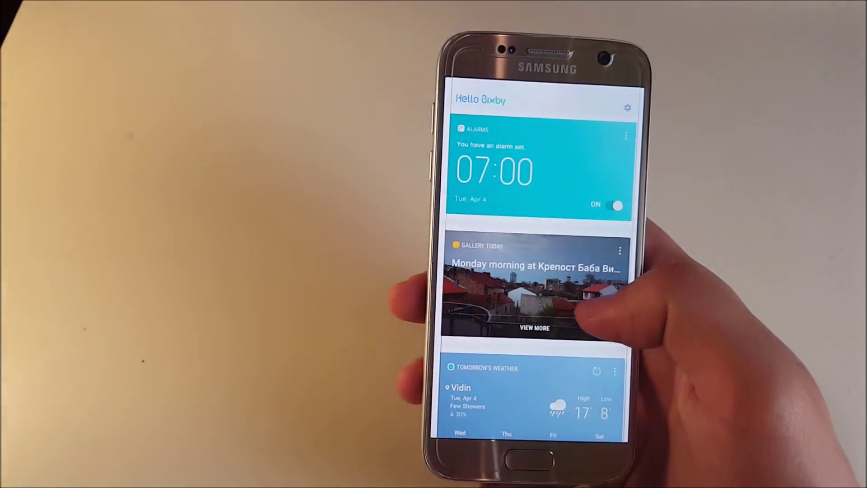
mouse_move(576, 339)
mouse_down()
mouse_move(576, 244)
mouse_move(562, 352)
mouse_up()
drag(563, 271, 576, 366)
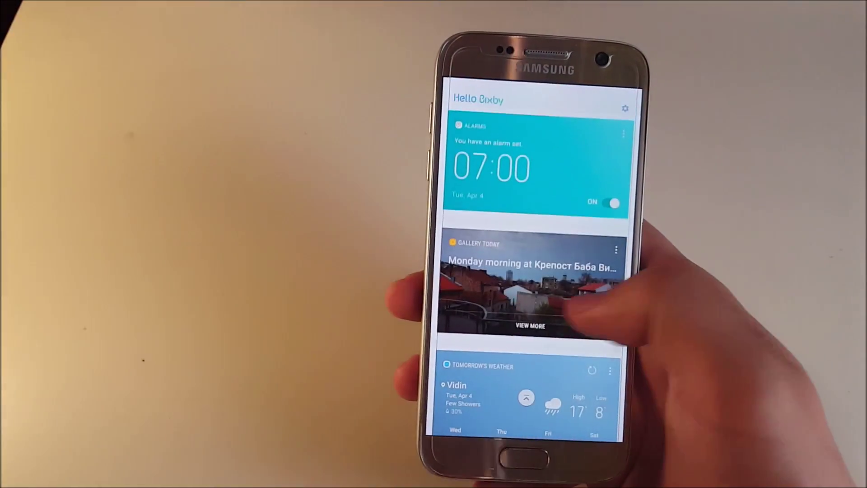
drag(596, 312, 535, 312)
mouse_move(596, 312)
mouse_down()
mouse_move(515, 311)
mouse_move(582, 305)
mouse_up()
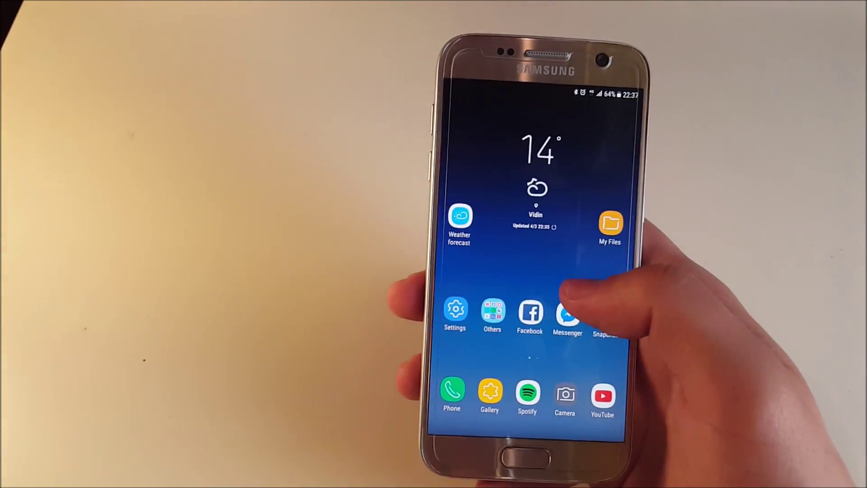